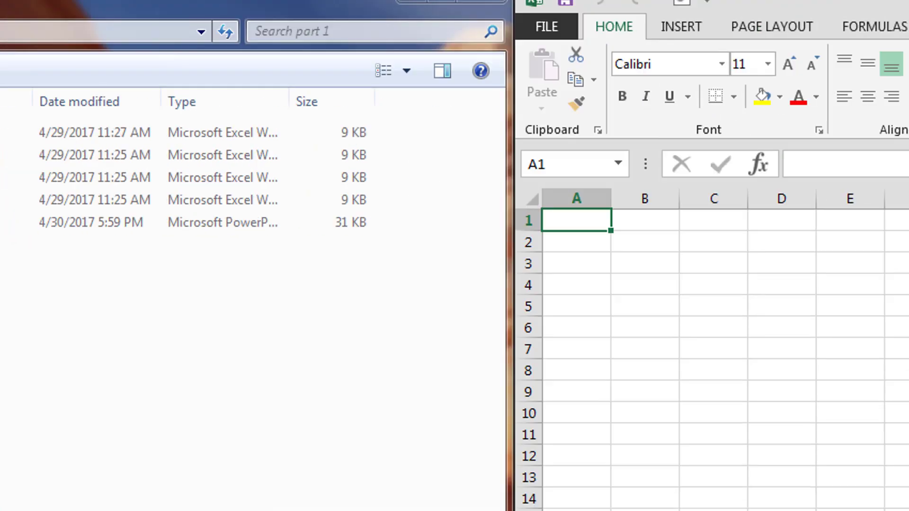
Step: In the blank workbook, import Feb Loans.xlsx from Desktop > sample power query files > part 1 using Power Query
left_click(604, 388)
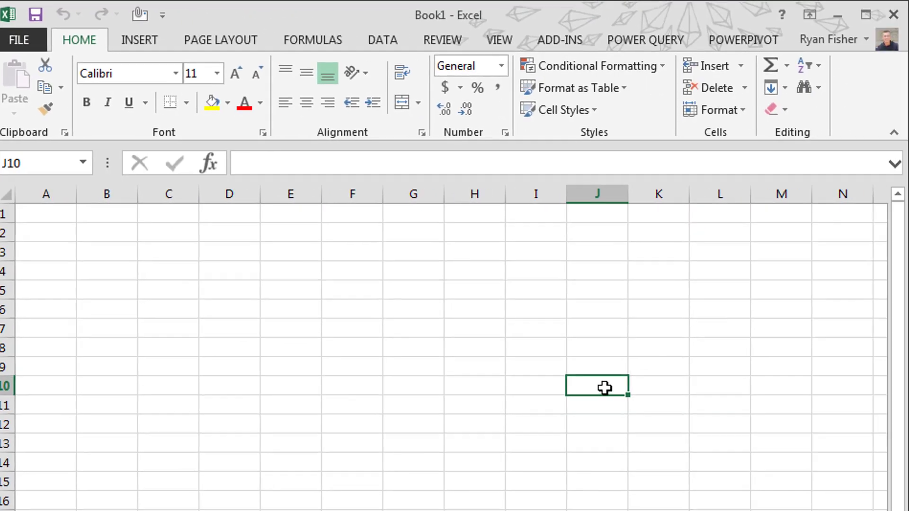
left_click(645, 41)
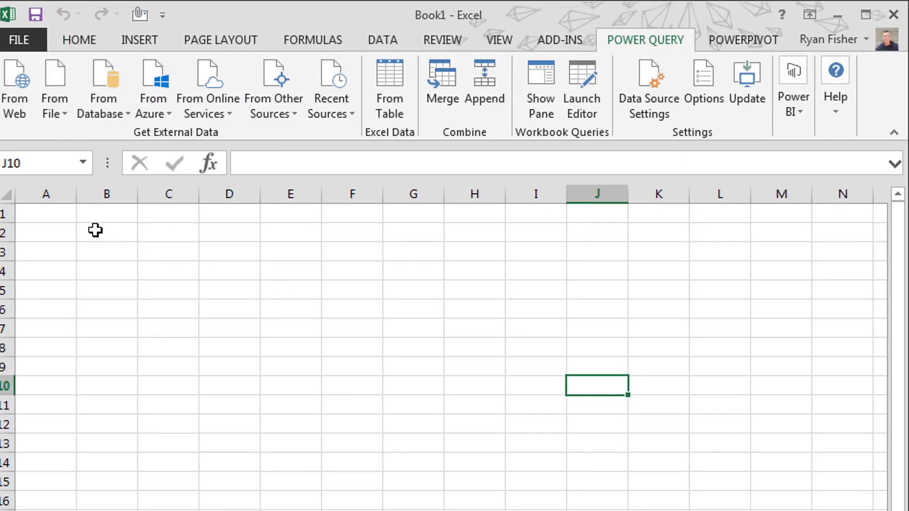
left_click(63, 108)
left_click(99, 148)
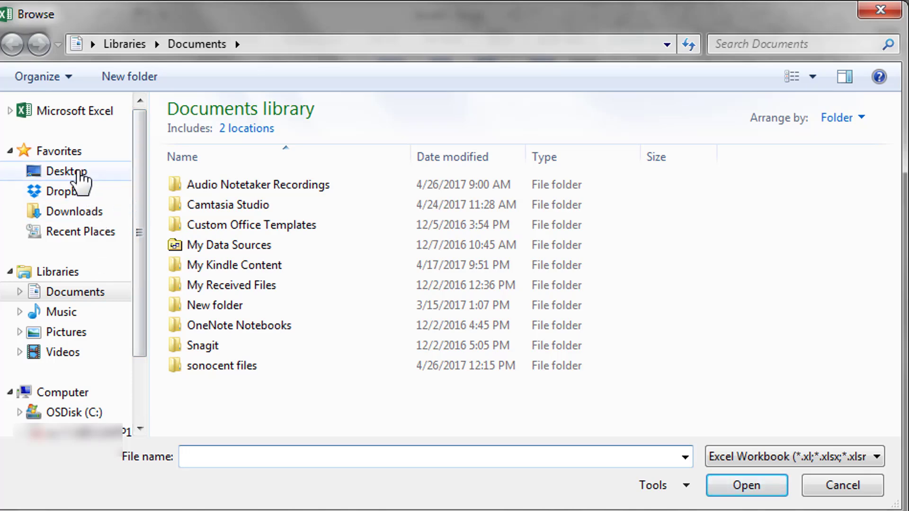
left_click(80, 177)
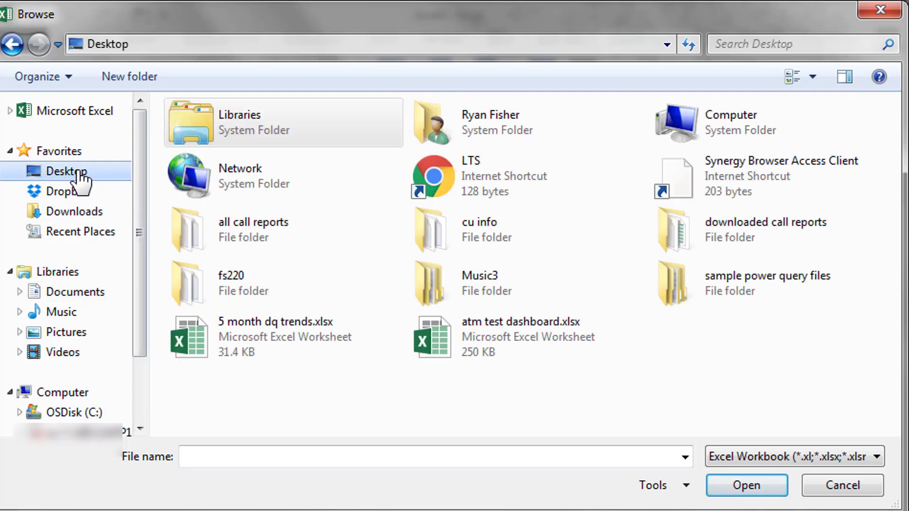
double_click(708, 283)
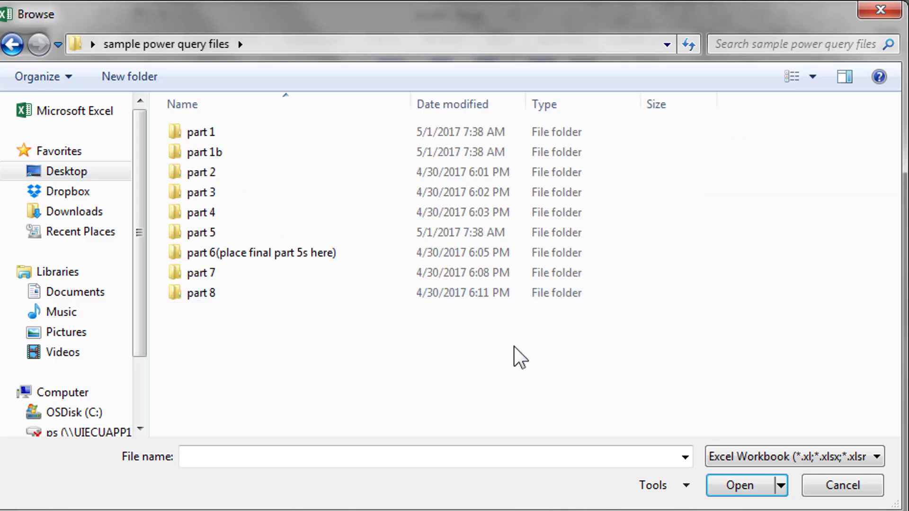
double_click(183, 138)
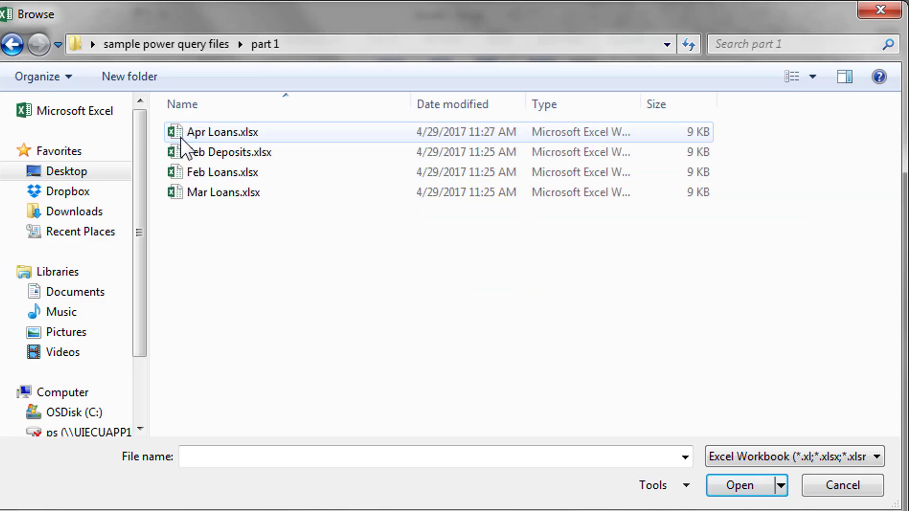
double_click(203, 174)
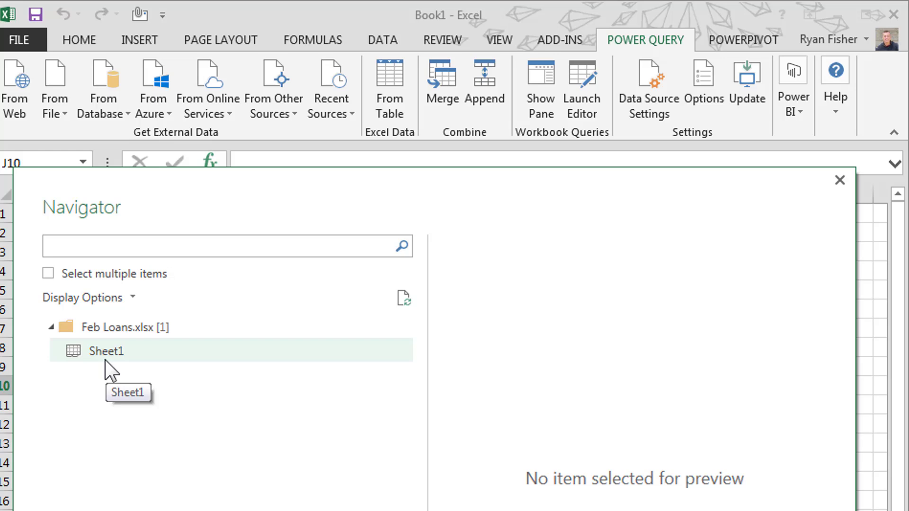
Step: Preview Sheet1 in the Navigator and load the six February loan rows as a table
left_click(100, 356)
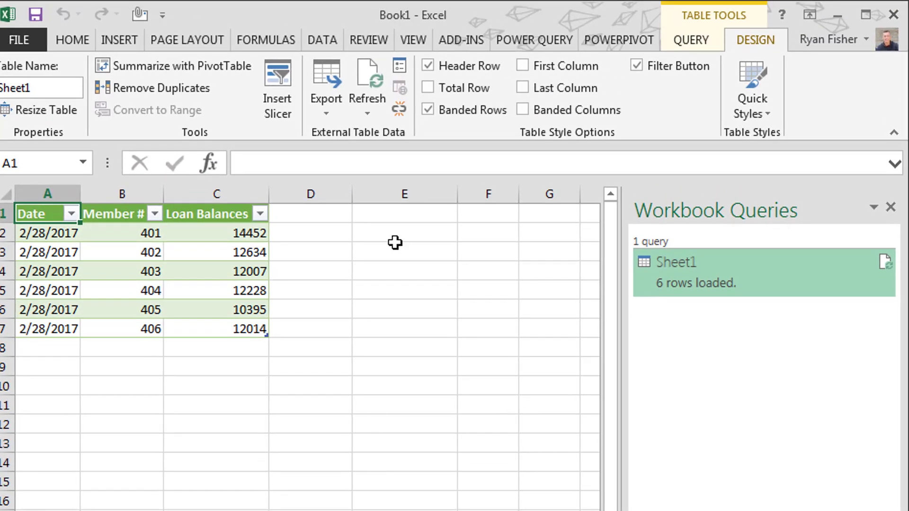
Step: Import Mar Loans.xlsx from Excel and load its Sheet1 as a second table
left_click(541, 39)
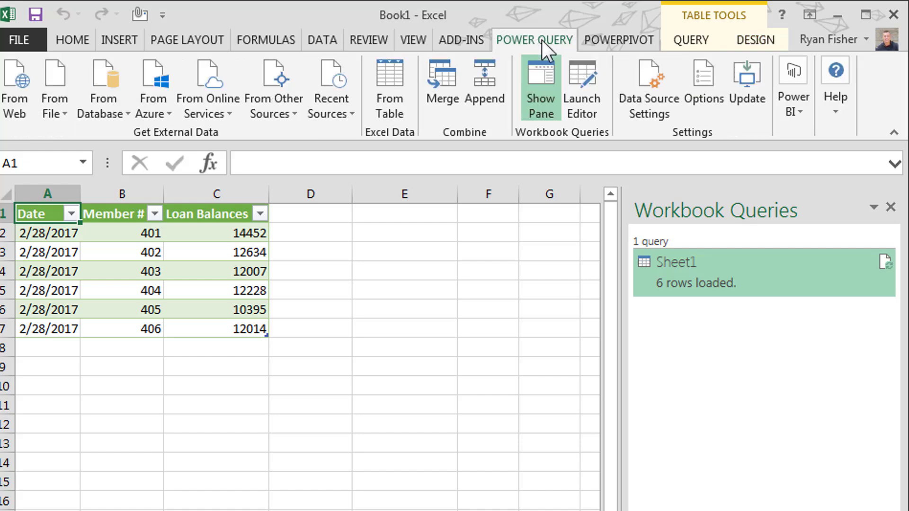
left_click(52, 94)
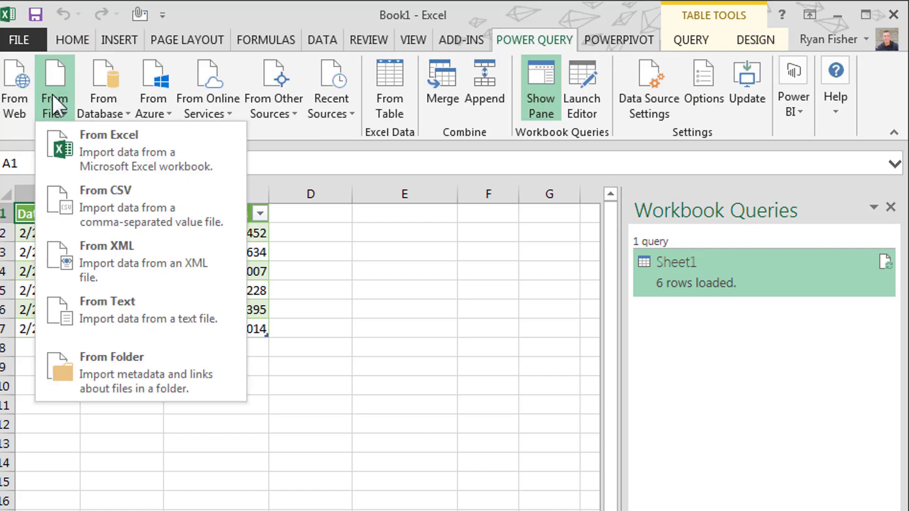
left_click(103, 135)
left_click(232, 193)
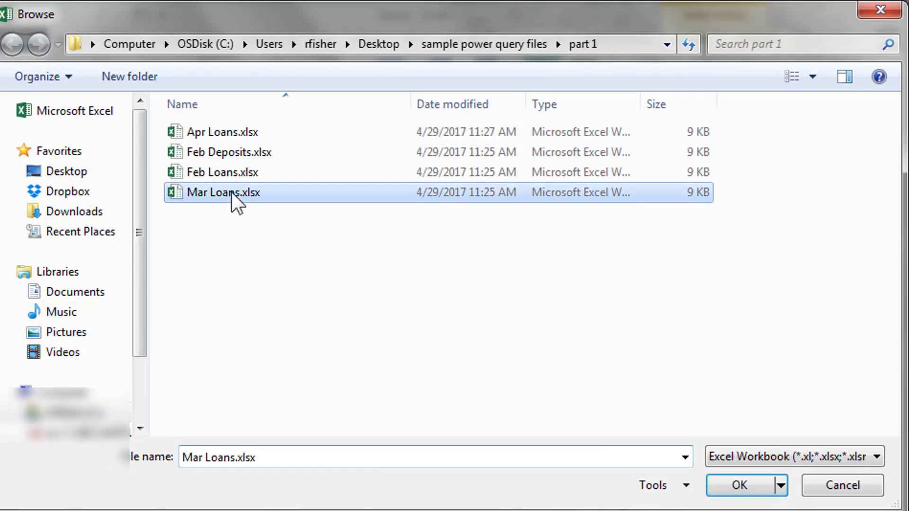
left_click(741, 485)
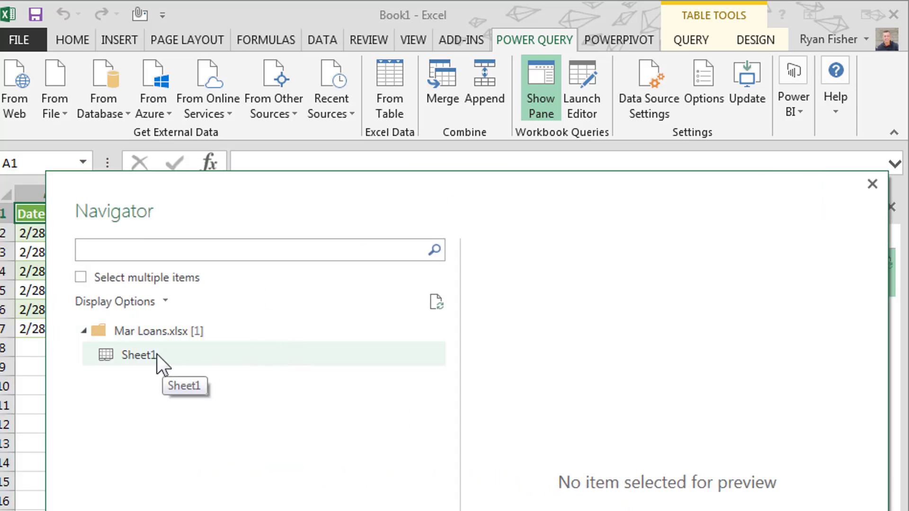
left_click(157, 355)
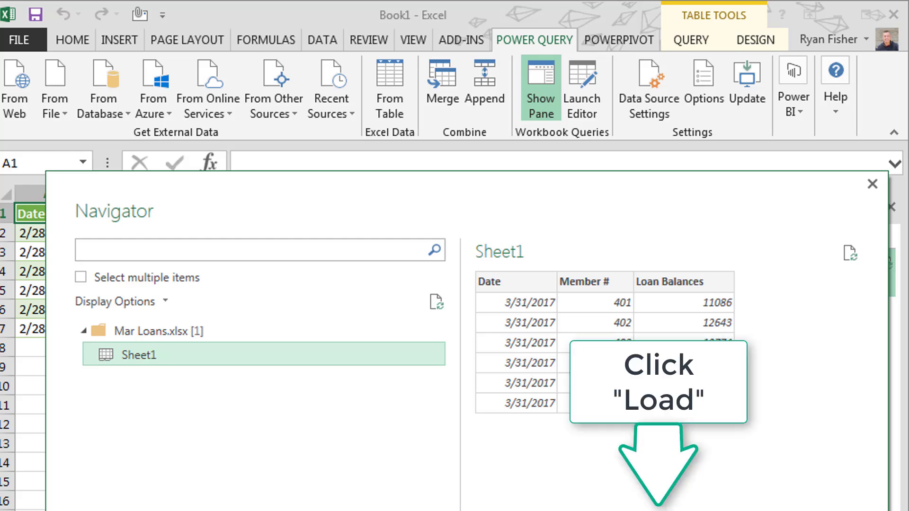
key("Return")
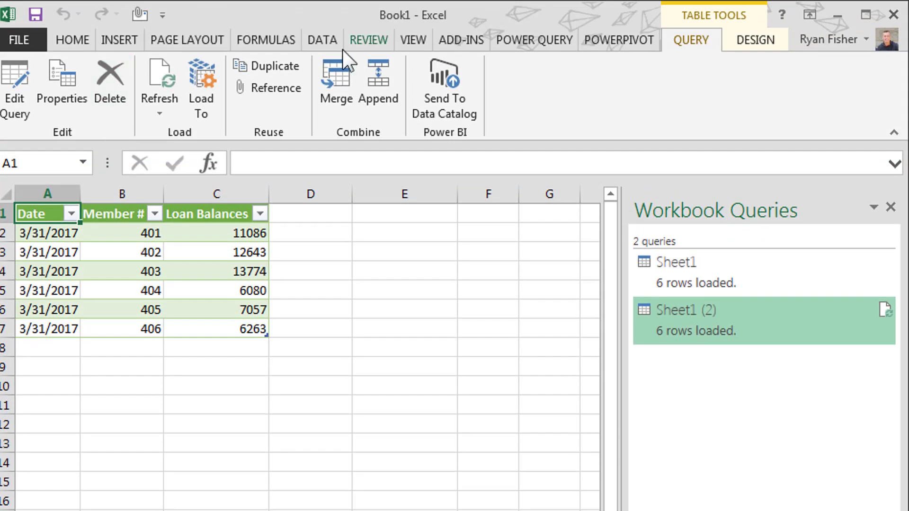
Step: Import Apr Loans.xlsx from Excel and preview its Sheet1 in the Navigator
left_click(526, 41)
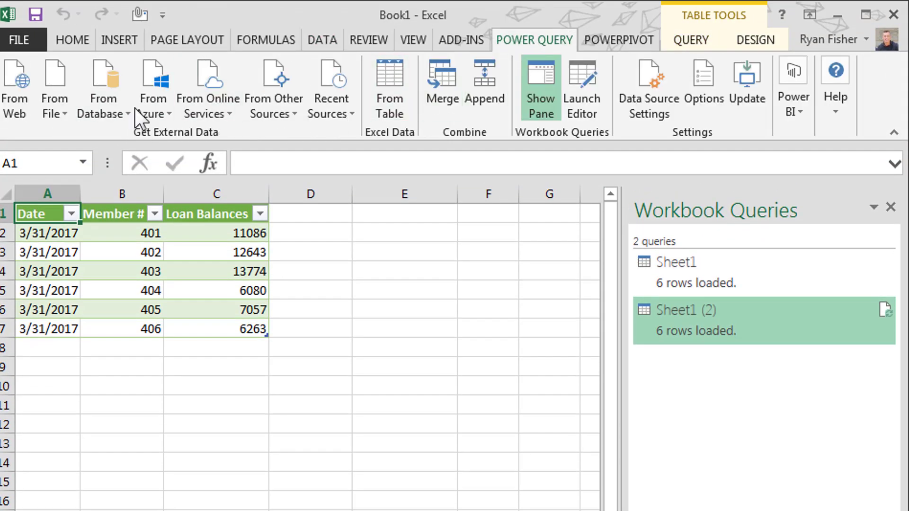
left_click(61, 107)
left_click(99, 147)
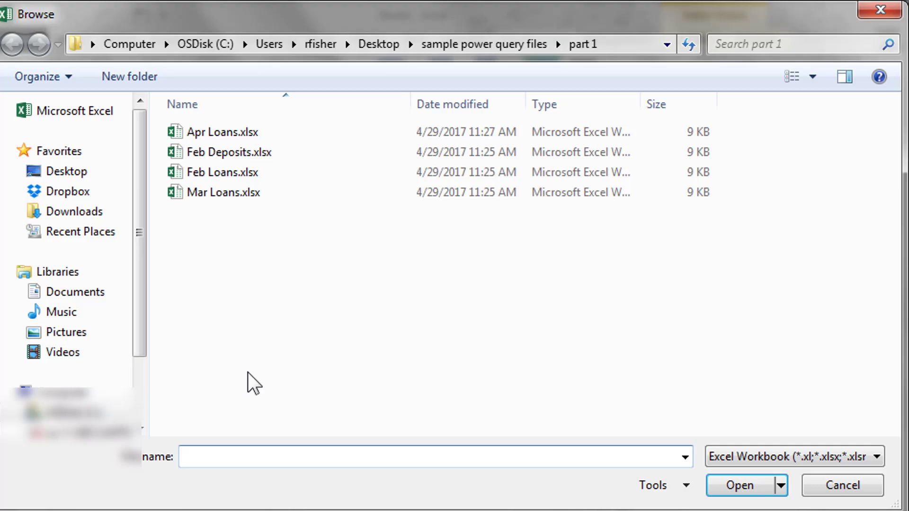
double_click(213, 137)
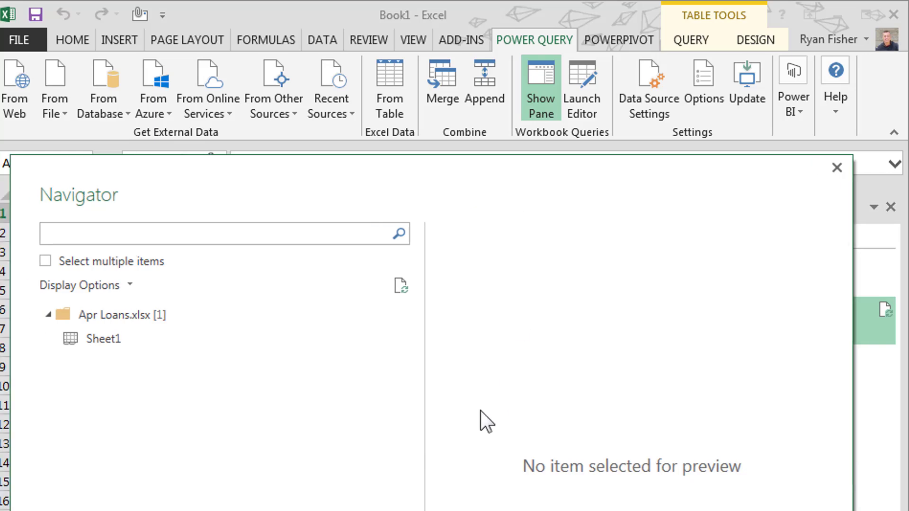
left_click(99, 338)
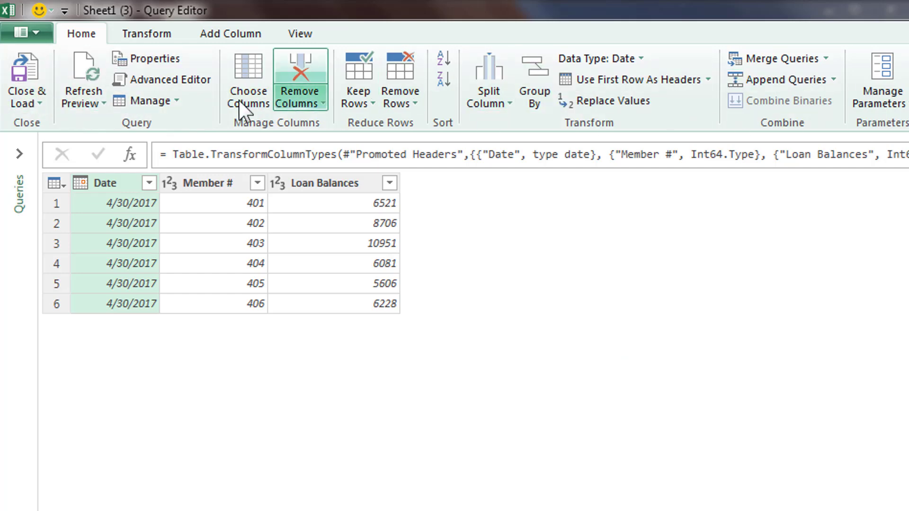
Step: Close & Load the April query, then return to a cell in the February loans table
left_click(29, 65)
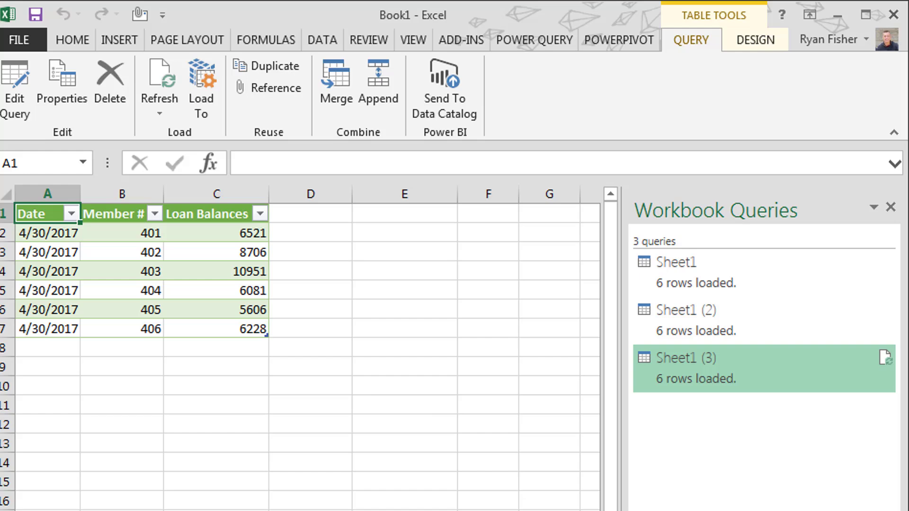
key("ctrl+Page_Up")
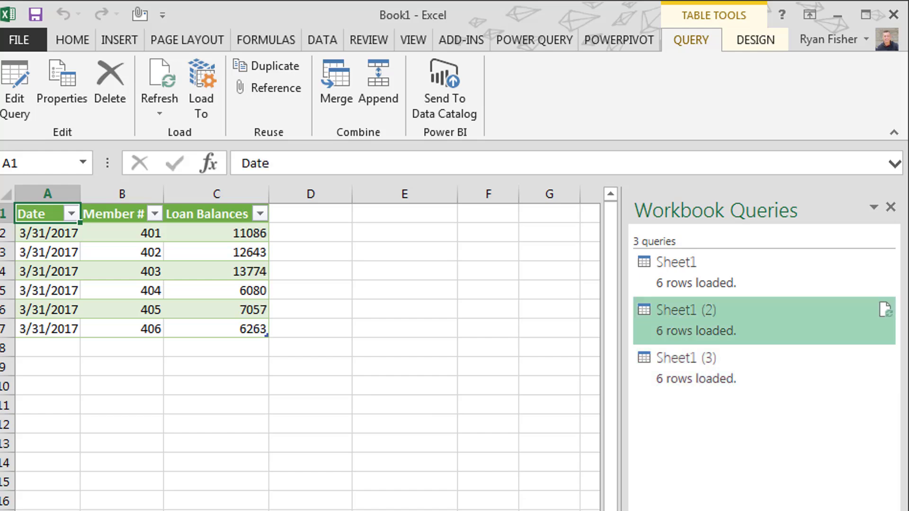
key("ctrl+Page_Up")
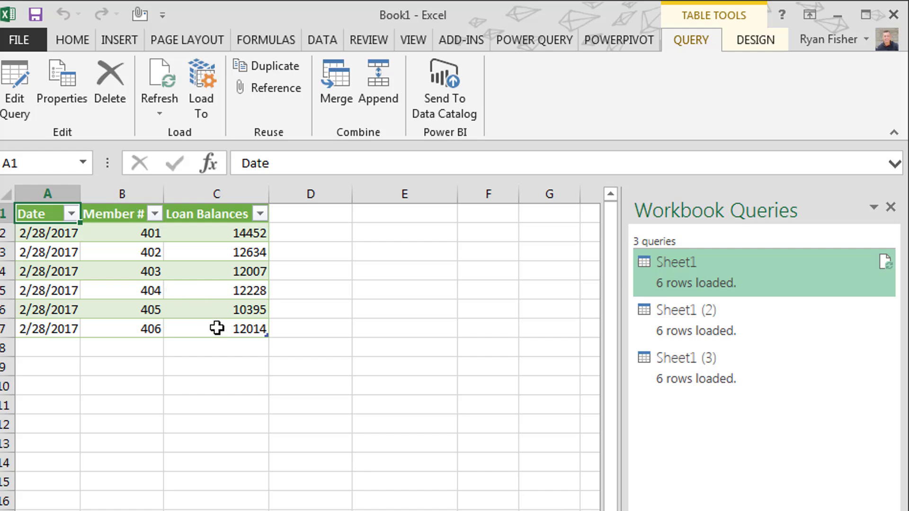
left_click(212, 303)
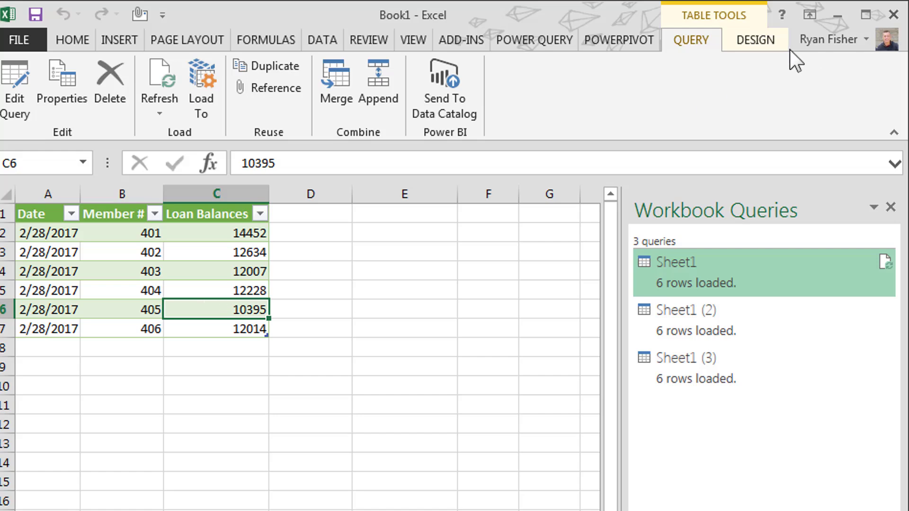
left_click(540, 38)
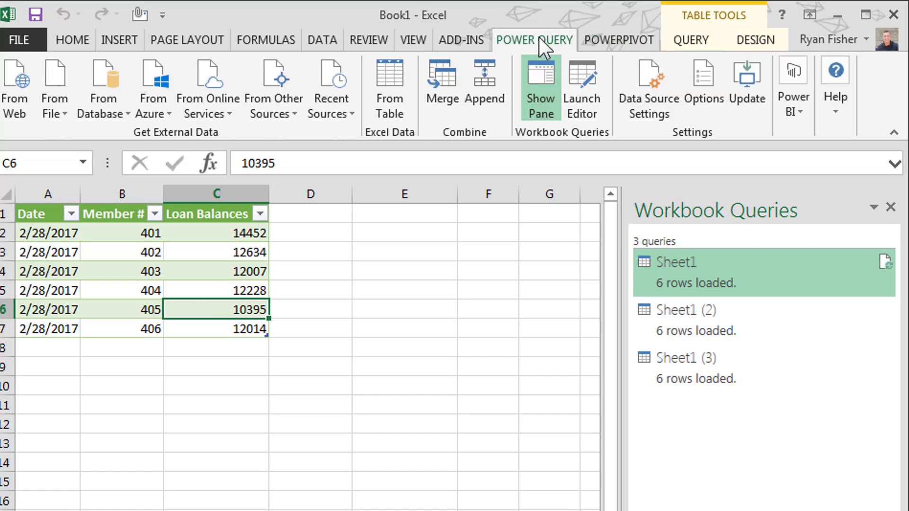
Step: Append three or more tables: Sheet1, Sheet1 (2) and Sheet1 (3), removing the duplicate Sheet1
left_click(476, 95)
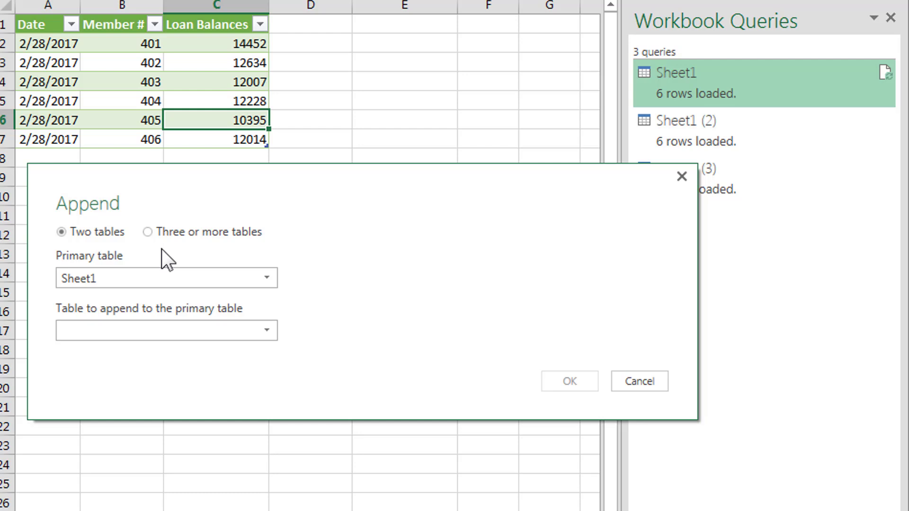
left_click(149, 235)
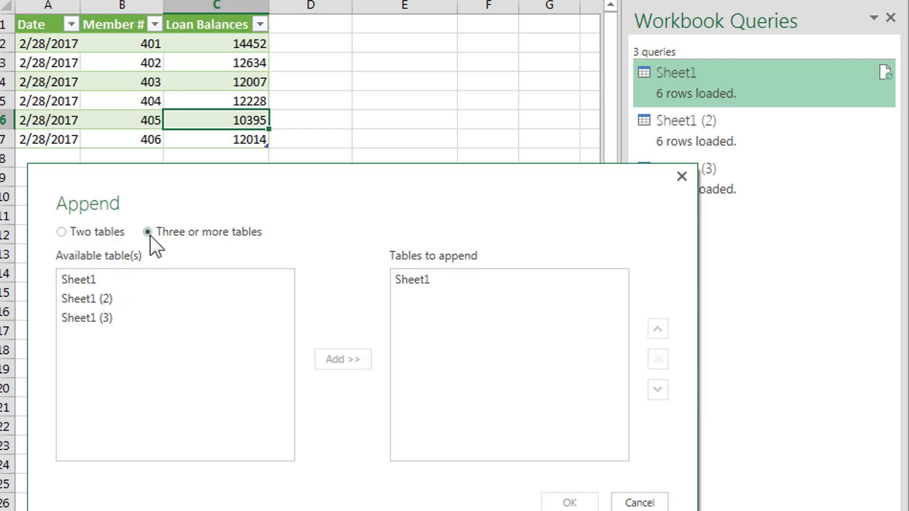
left_click(87, 280)
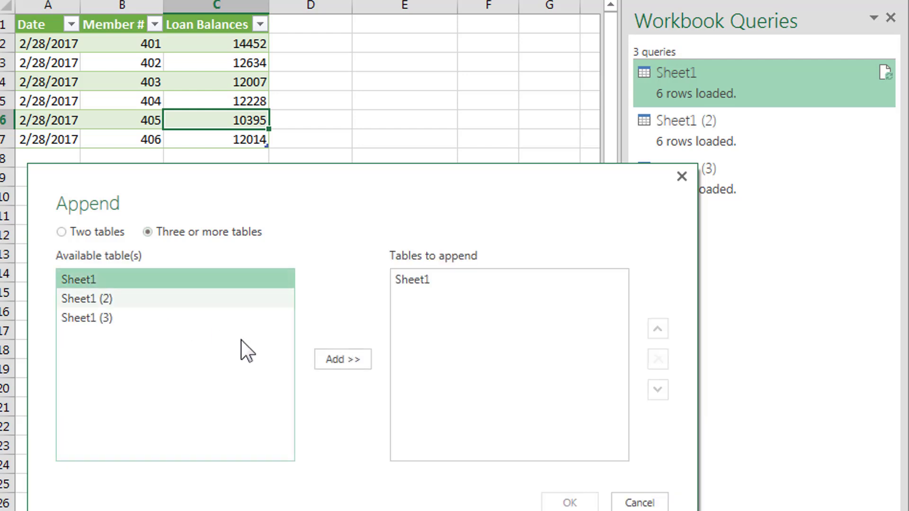
left_click(321, 357)
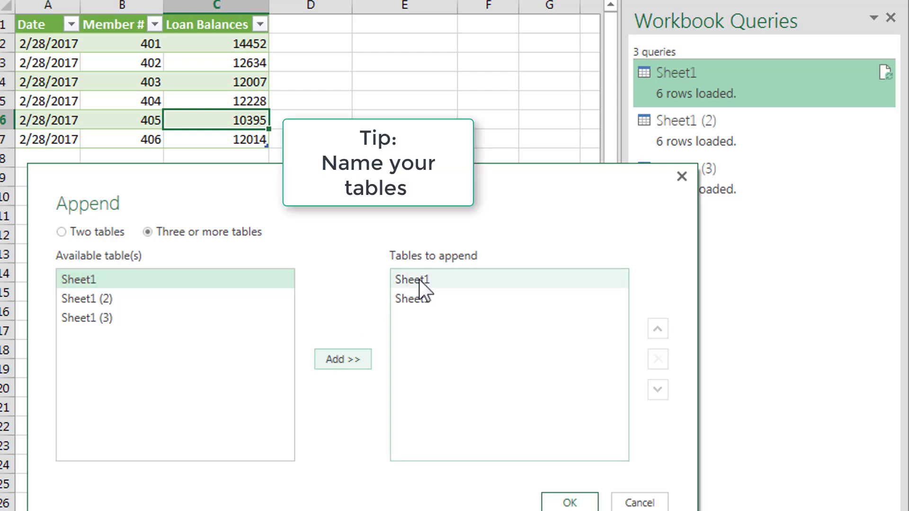
left_click(101, 298)
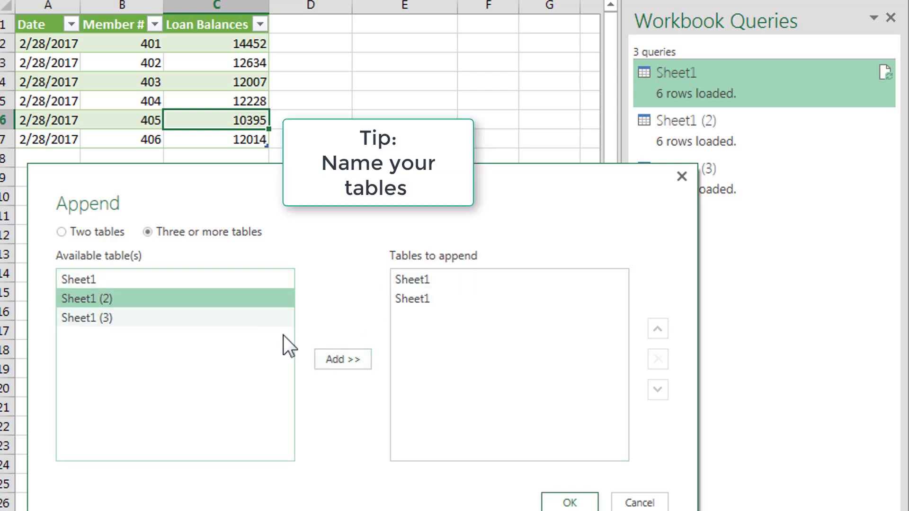
left_click(337, 357)
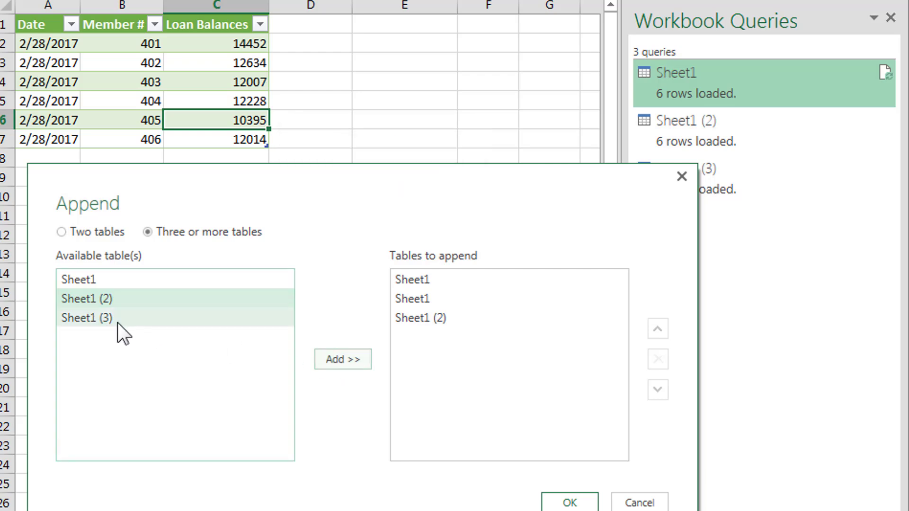
left_click(118, 319)
left_click(331, 360)
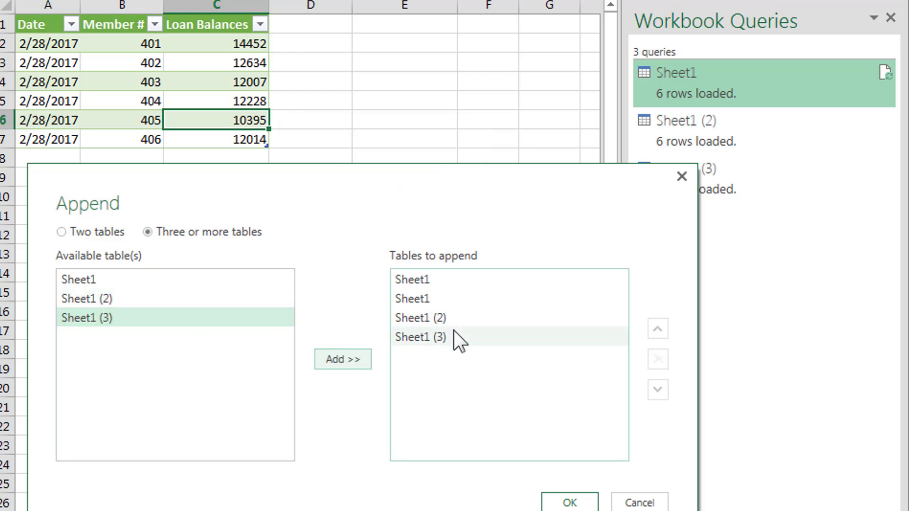
left_click(419, 300)
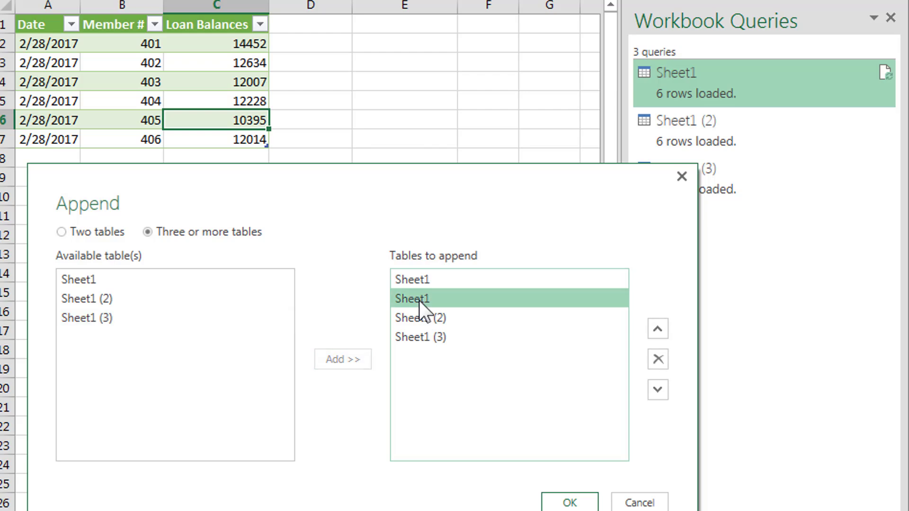
left_click(660, 359)
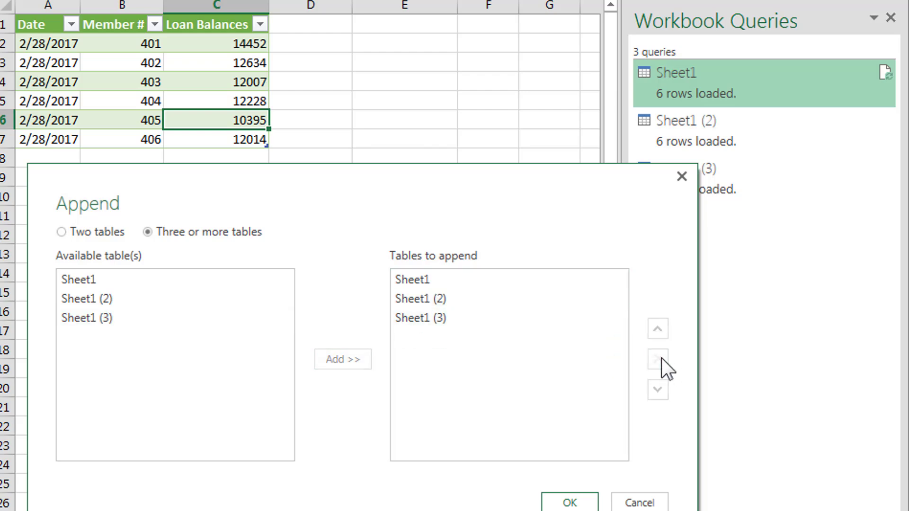
Step: Confirm the append and load Append1 into the workbook as an 18-row table
left_click(571, 503)
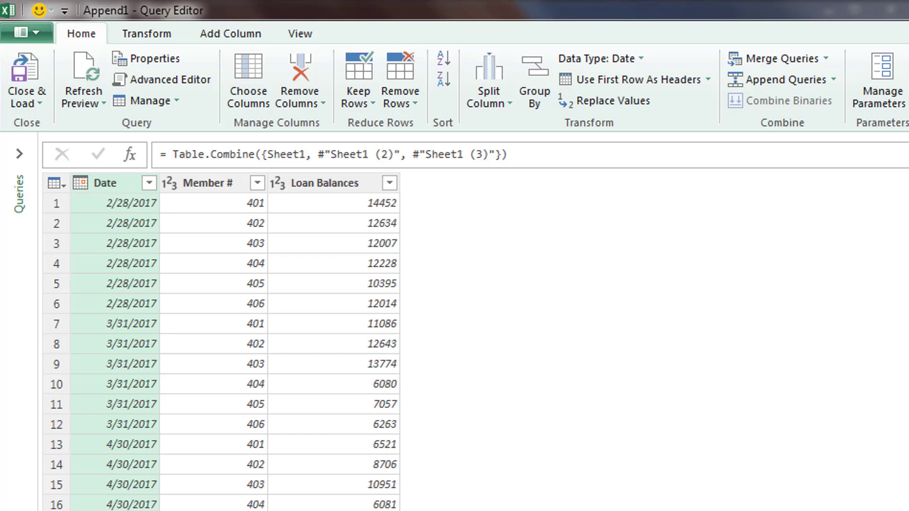
left_click(38, 70)
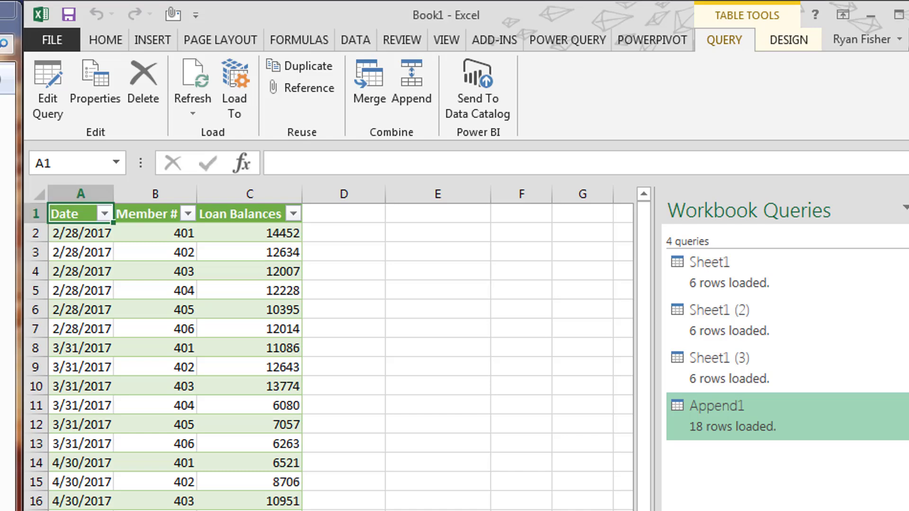
Step: Import Feb Deposits.xlsx from Excel and load its Sheet1 as a six-row deposits table
left_click(80, 510)
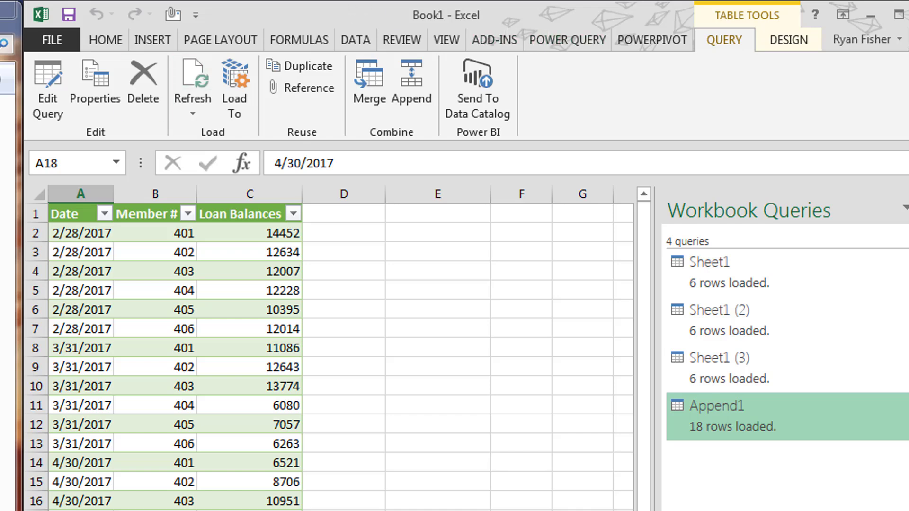
left_click(652, 38)
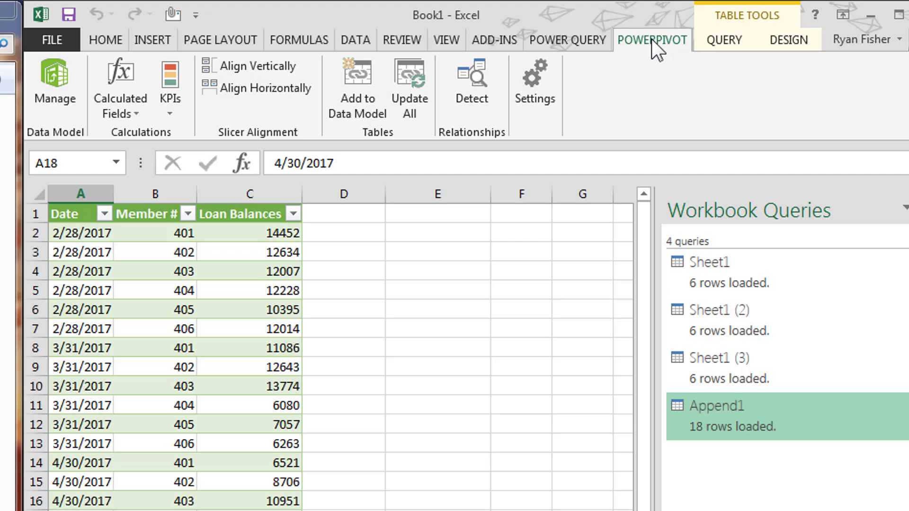
left_click(571, 30)
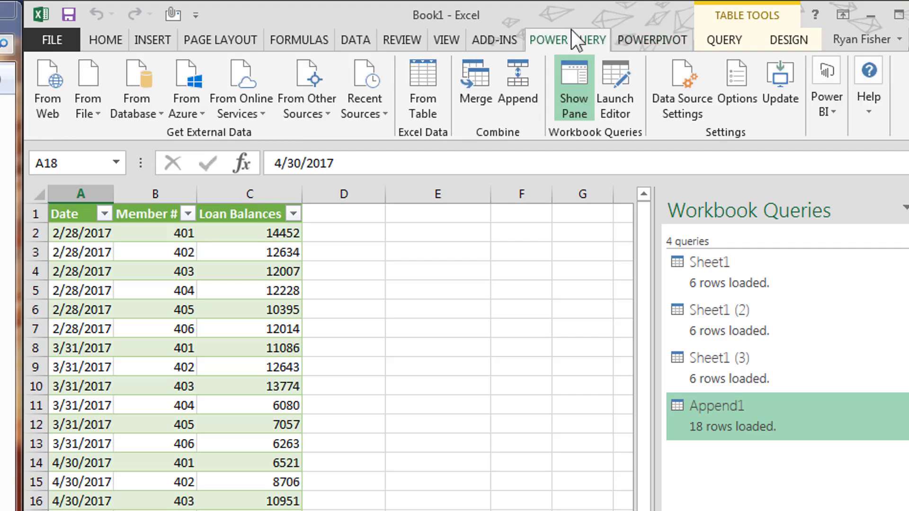
left_click(96, 100)
left_click(140, 140)
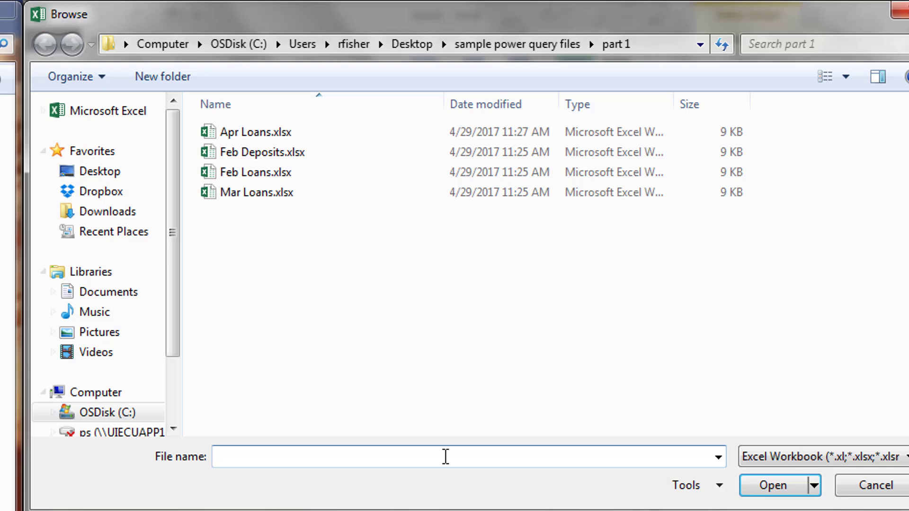
double_click(263, 154)
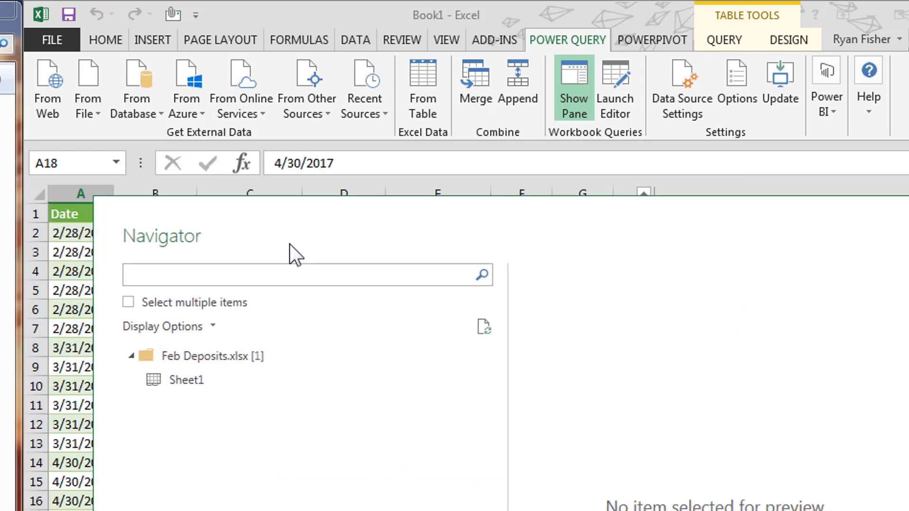
left_click(186, 377)
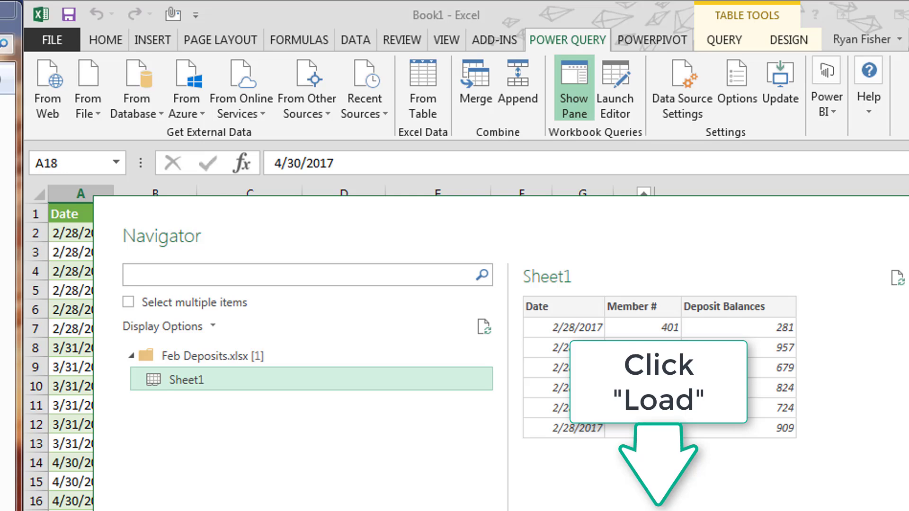
key("Return")
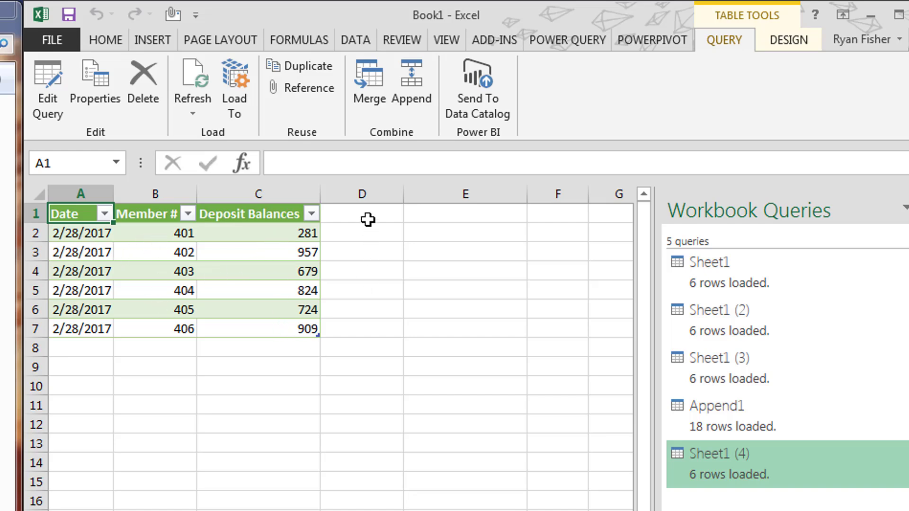
left_click(268, 316)
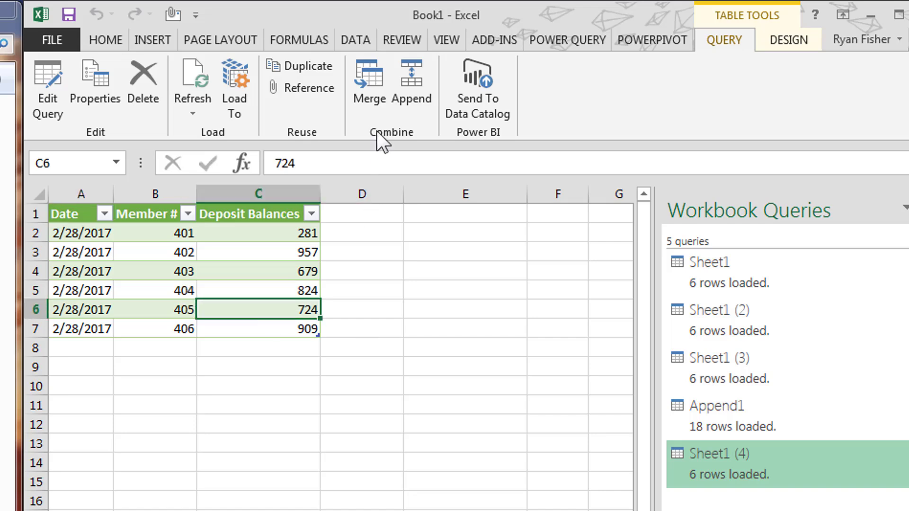
left_click(375, 96)
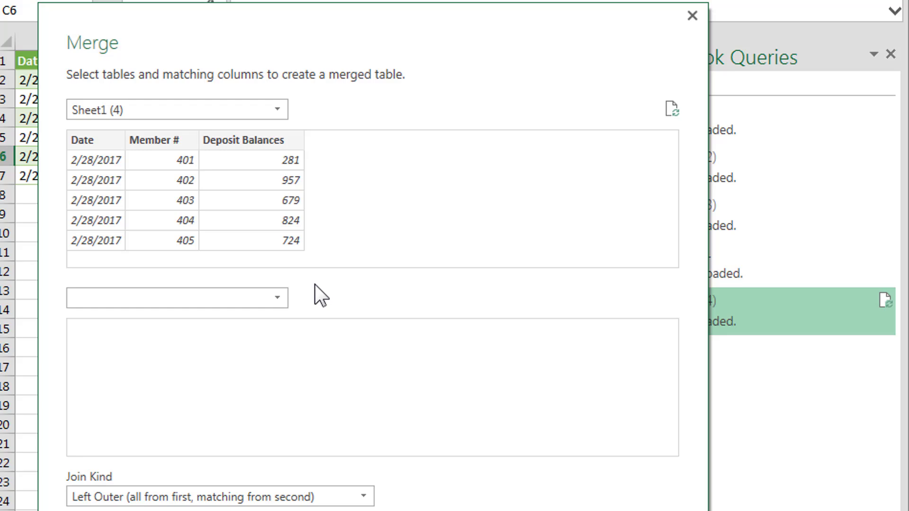
left_click(280, 298)
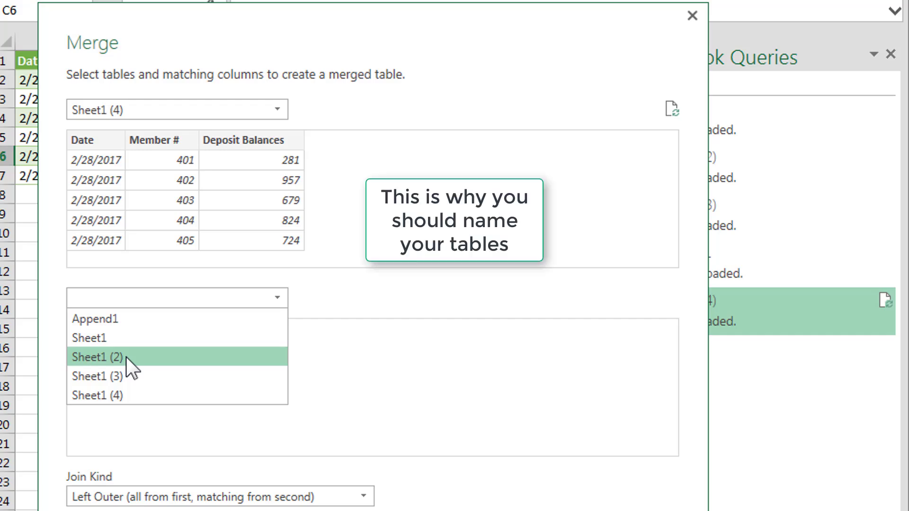
key("Down")
key("Down")
key("Escape")
key("Escape")
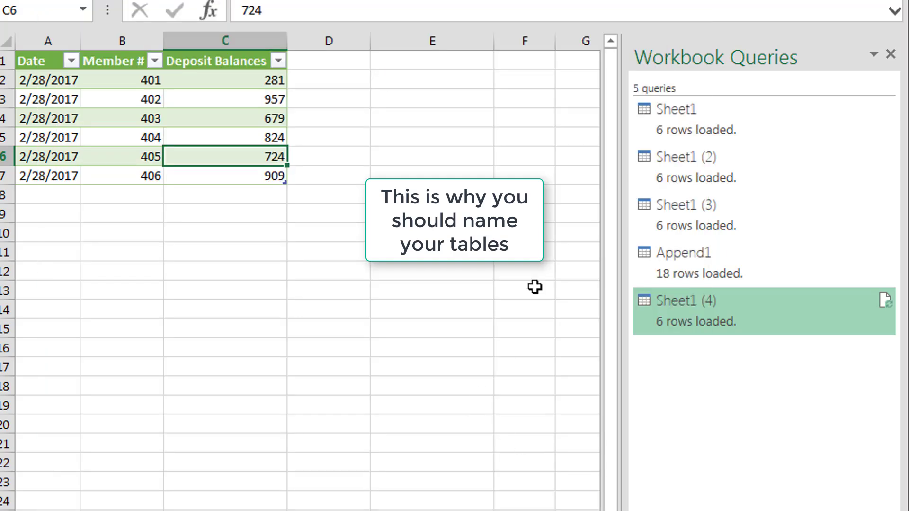
Step: Edit the Sheet1 loans query and rename it to FebLoans
left_click(675, 119)
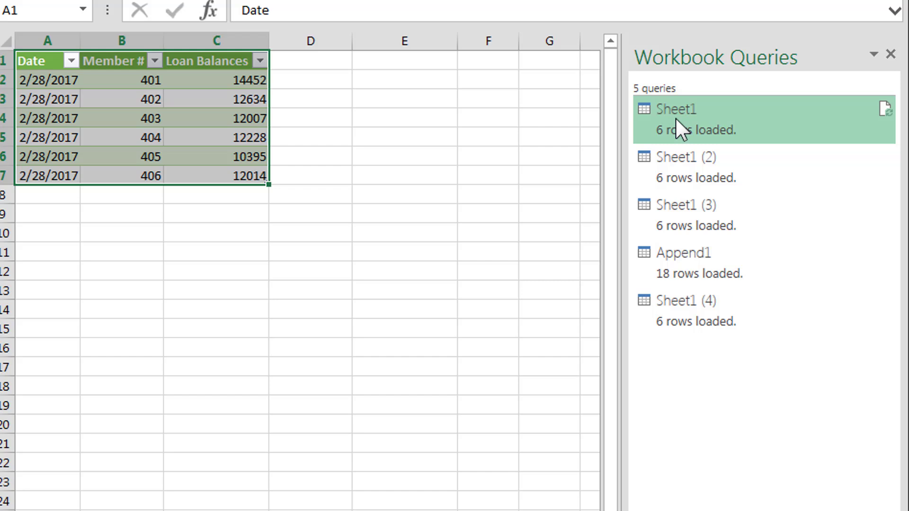
right_click(675, 119)
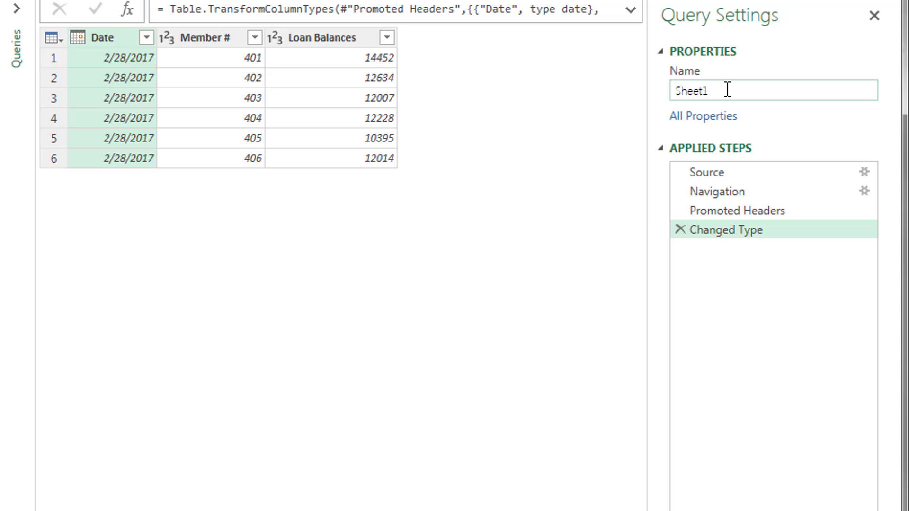
left_click_drag(727, 90, 665, 95)
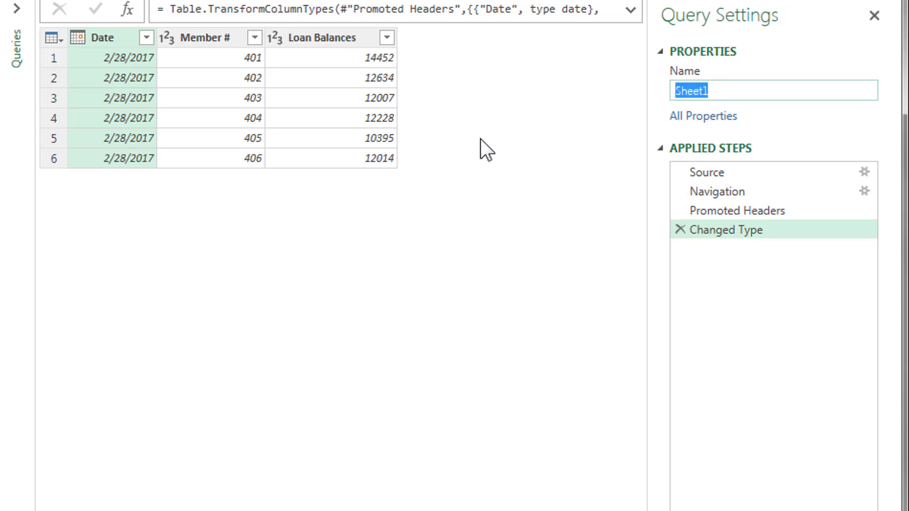
type("Feb")
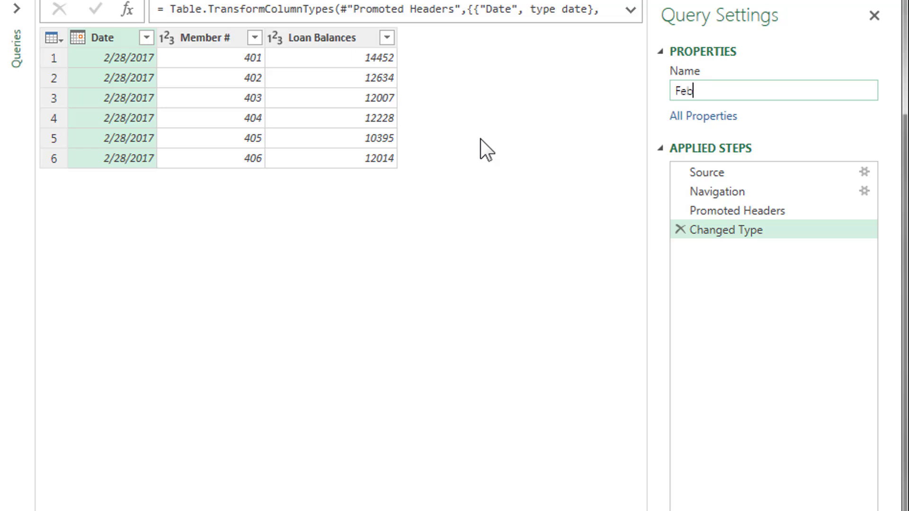
type("Loans")
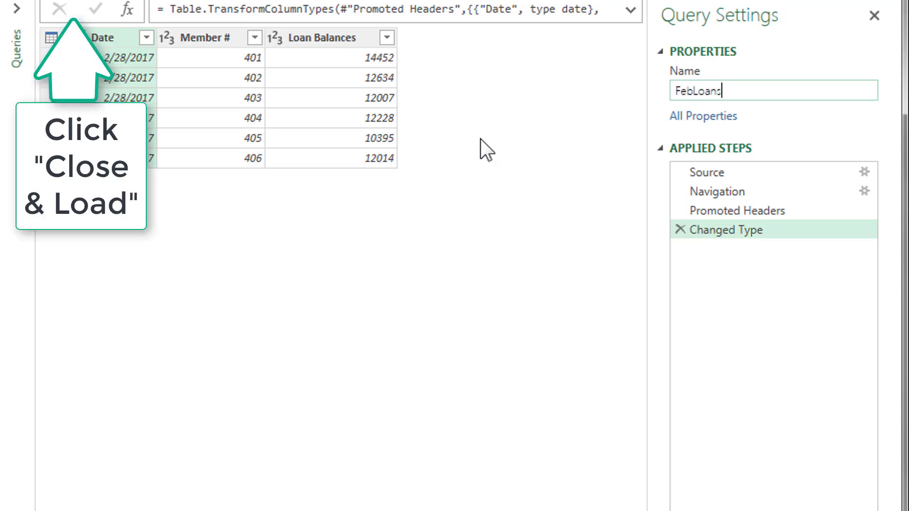
key("Return")
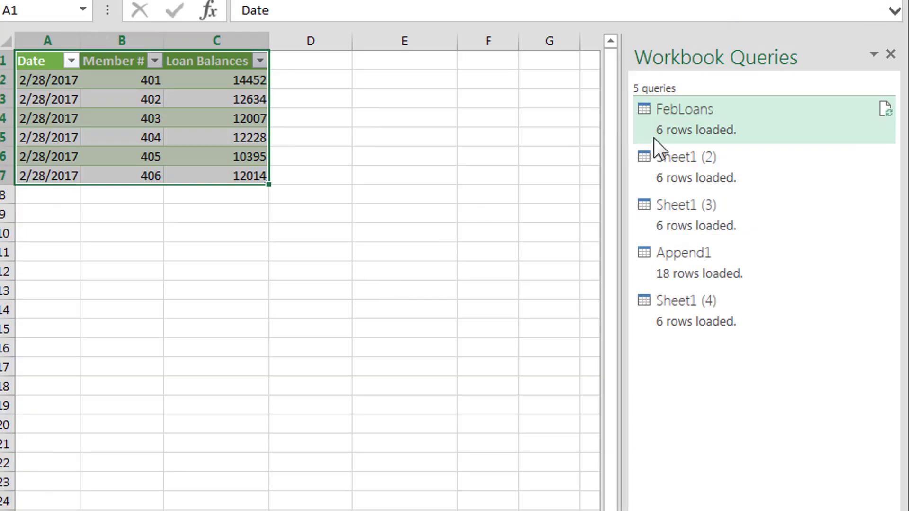
mouse_move(691, 125)
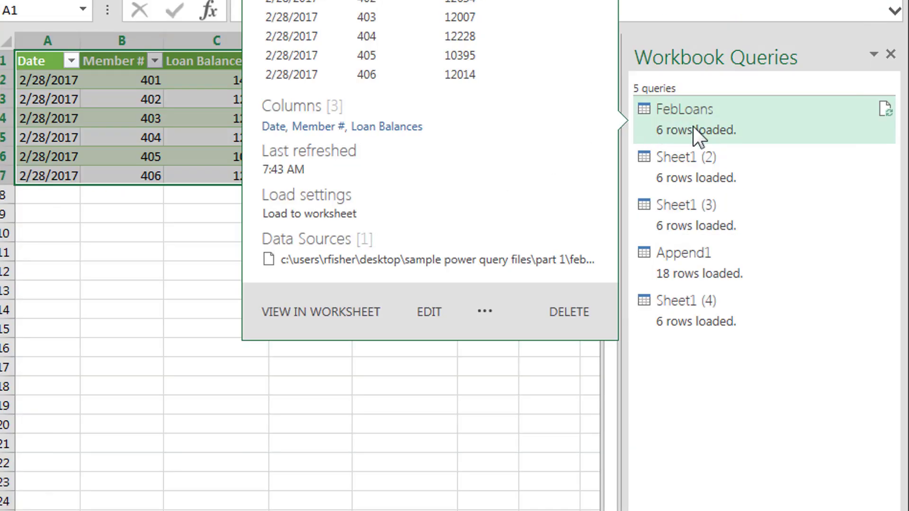
mouse_move(691, 313)
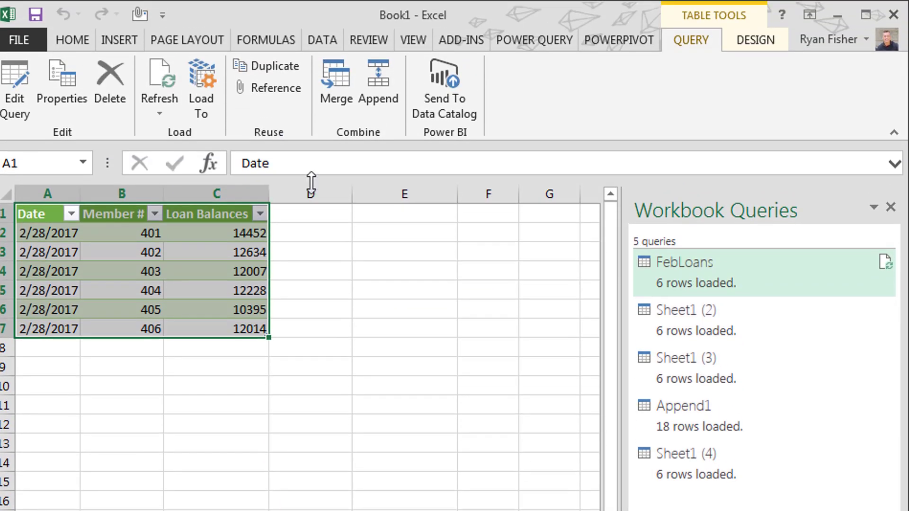
Step: Merge the Sheet1 (4) deposits query with FebLoans, matching on the Member # column
left_click(346, 95)
key("ctrl+Page_Down")
left_click(129, 285)
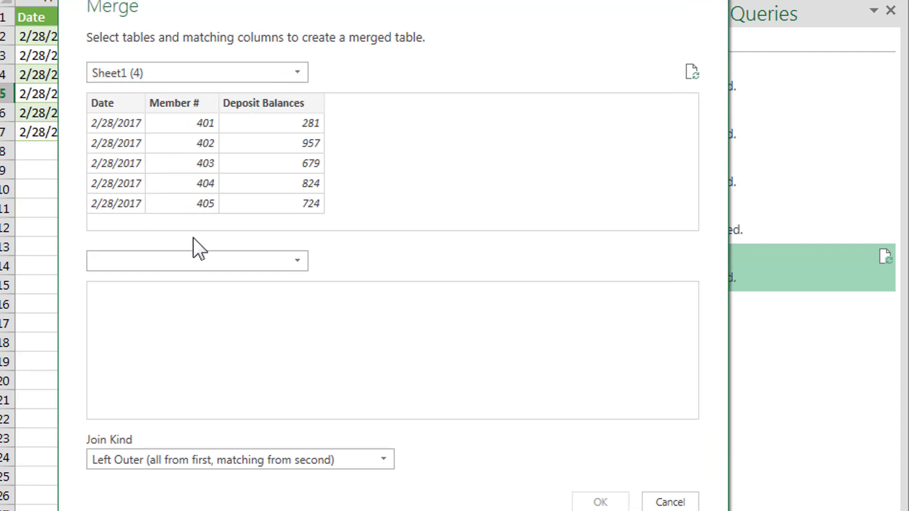
left_click(294, 259)
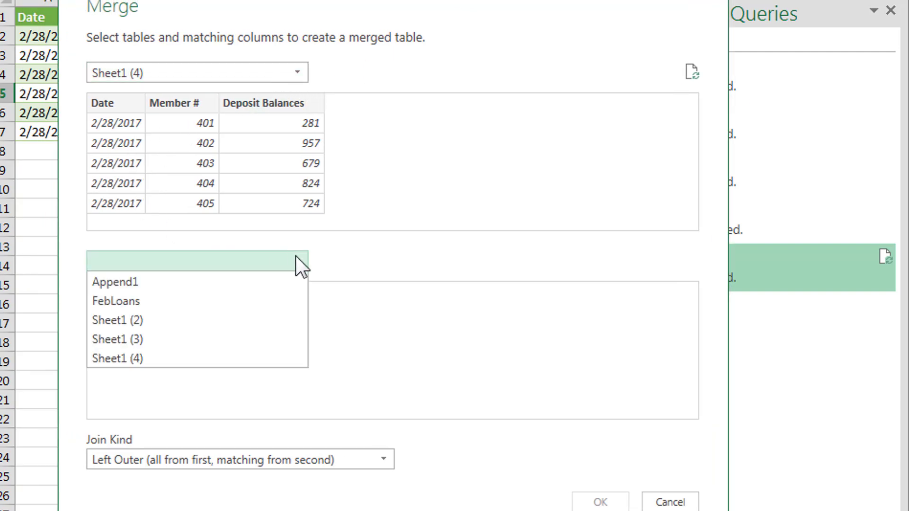
left_click(161, 303)
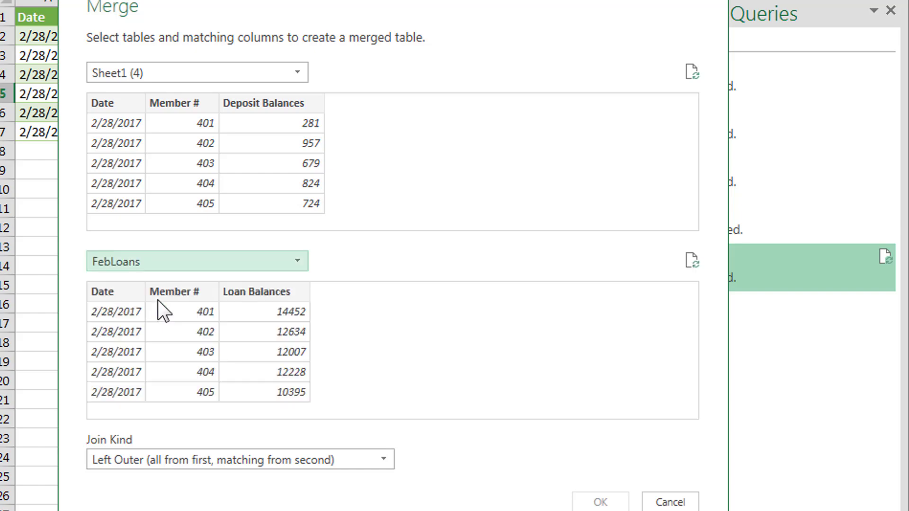
left_click(185, 100)
Step: Match deposits to FebLoans on Member #, expand only Loan Balances, and load Merge1 into Excel
left_click(187, 292)
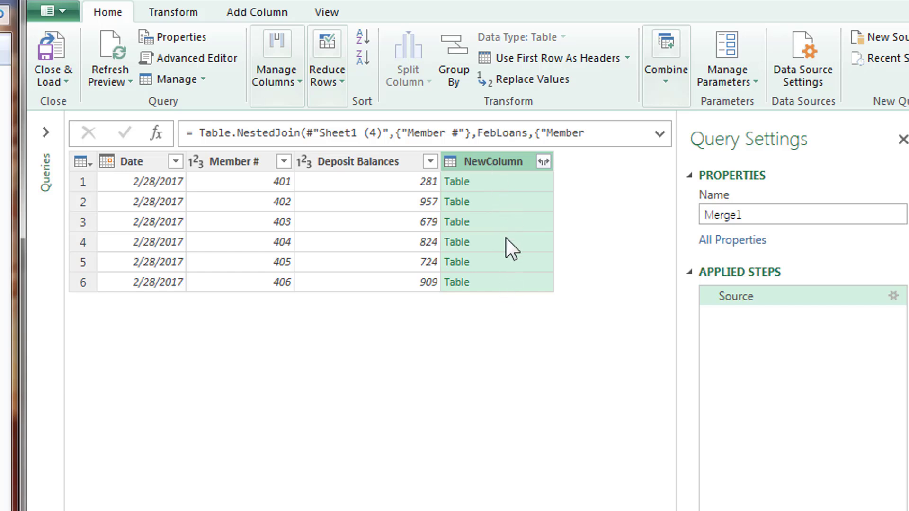
left_click(545, 163)
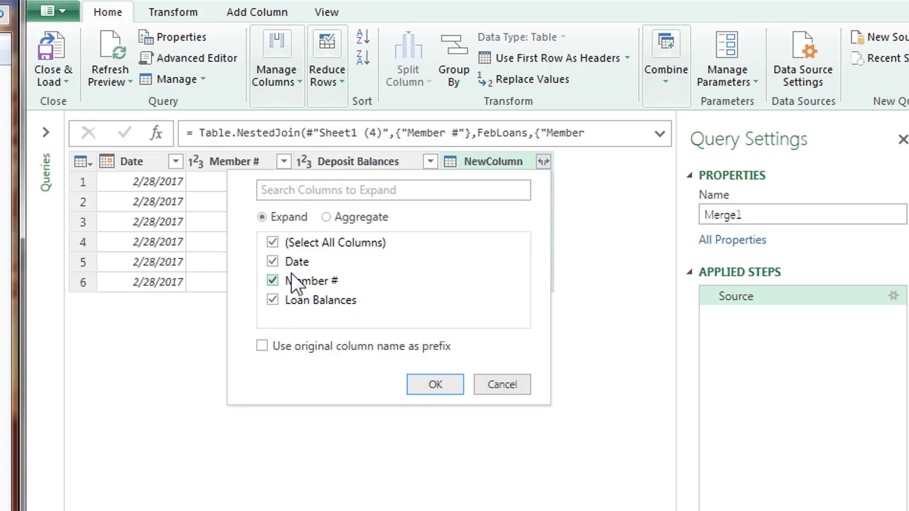
left_click(273, 243)
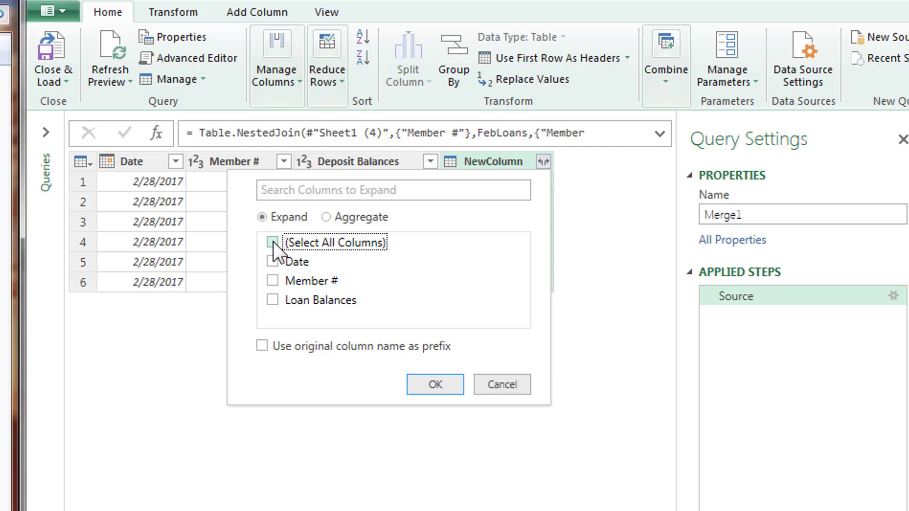
left_click(272, 301)
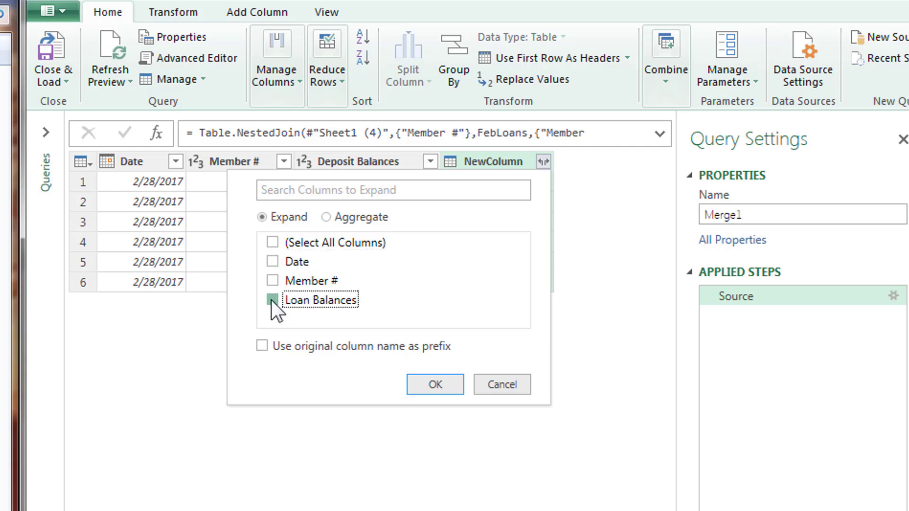
left_click(446, 383)
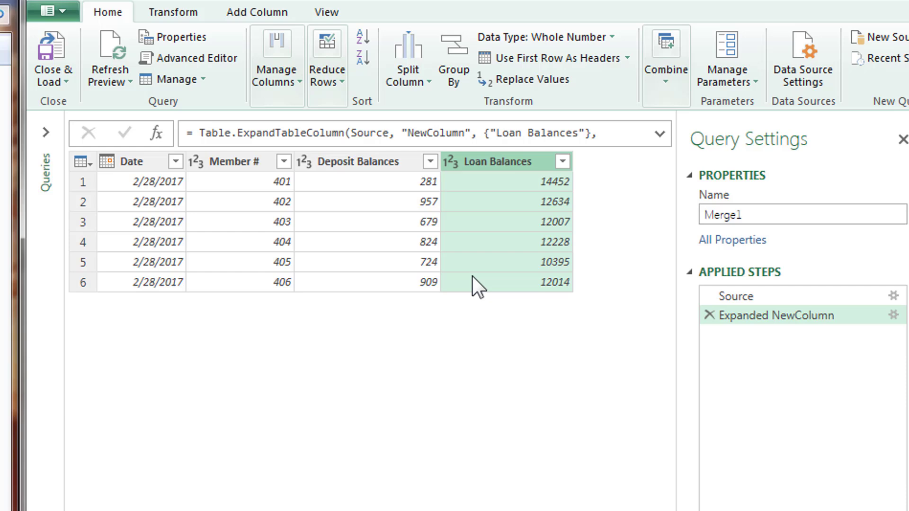
left_click(57, 50)
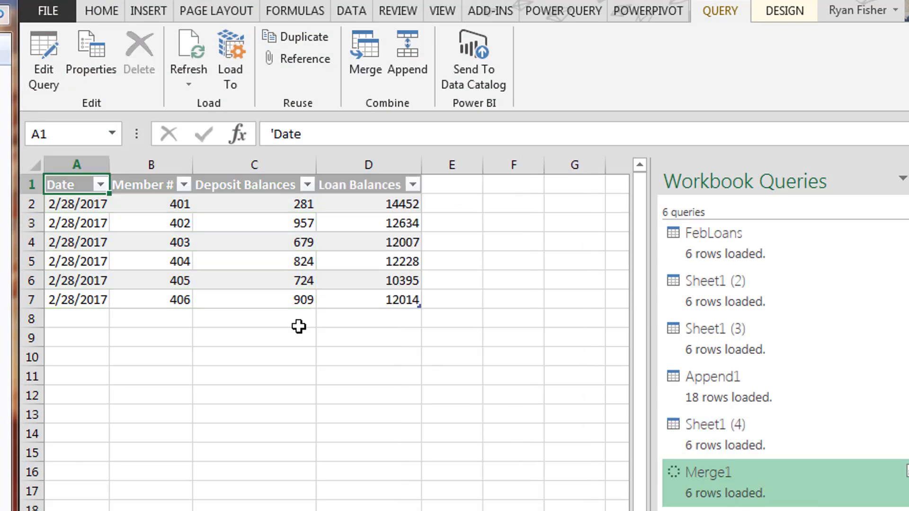